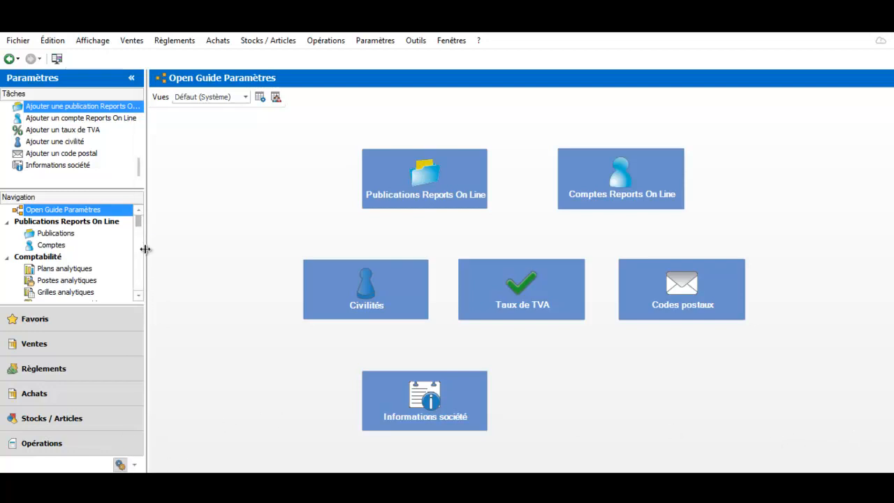
Step: Open the record of cash register CA00001 from the Caisses list of the Point de vente settings
drag(116, 216, 92, 257)
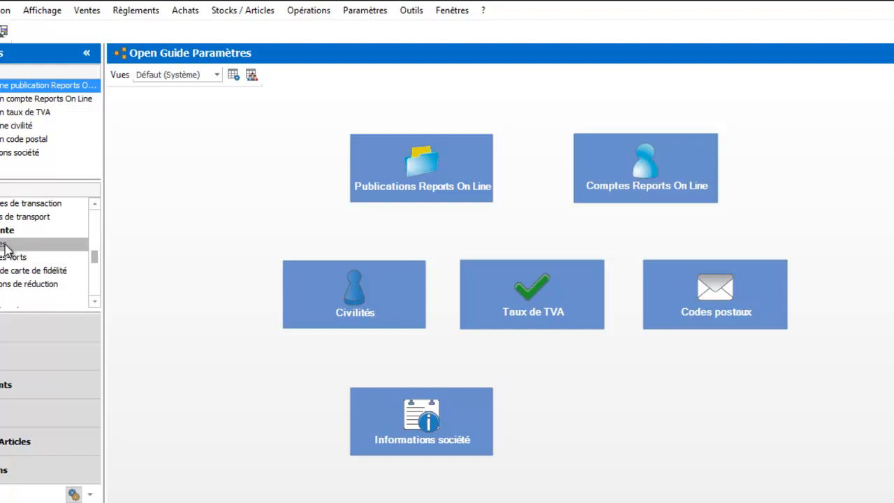
click(5, 244)
scroll(6, 248, down, 3)
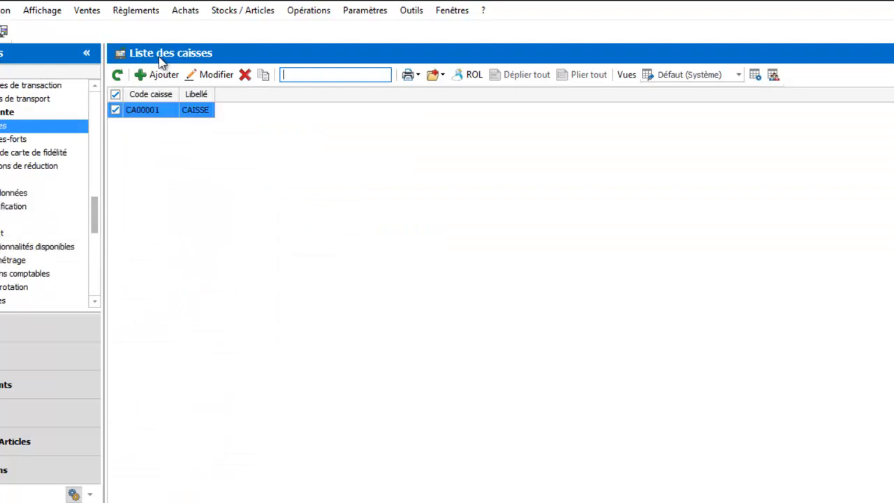
click(146, 112)
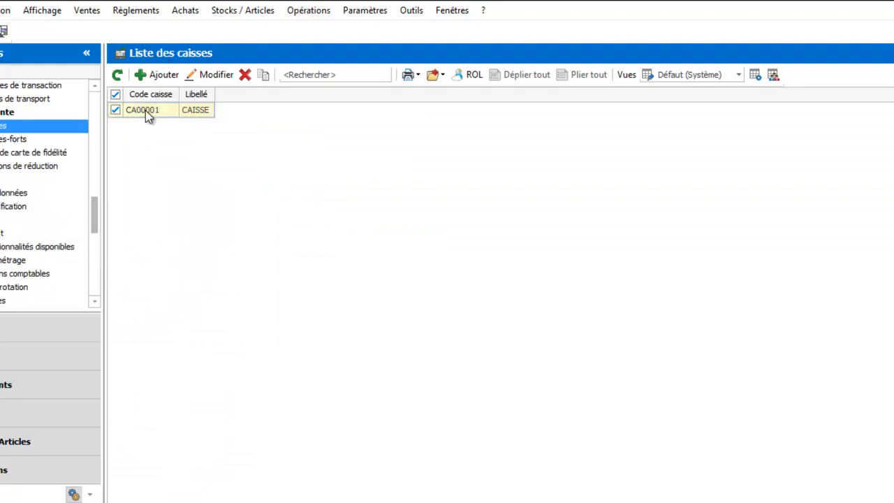
double_click(145, 110)
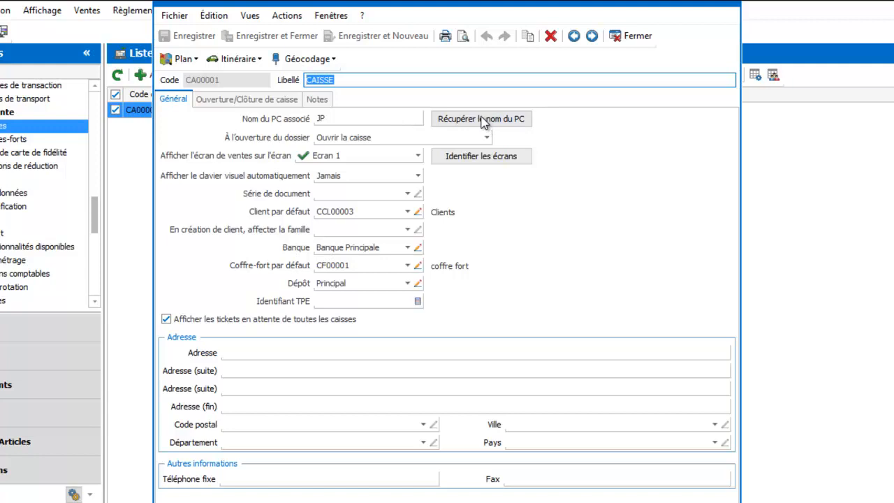
Step: Set the register's action on opening the company file to Ouvrir la caisse
click(332, 139)
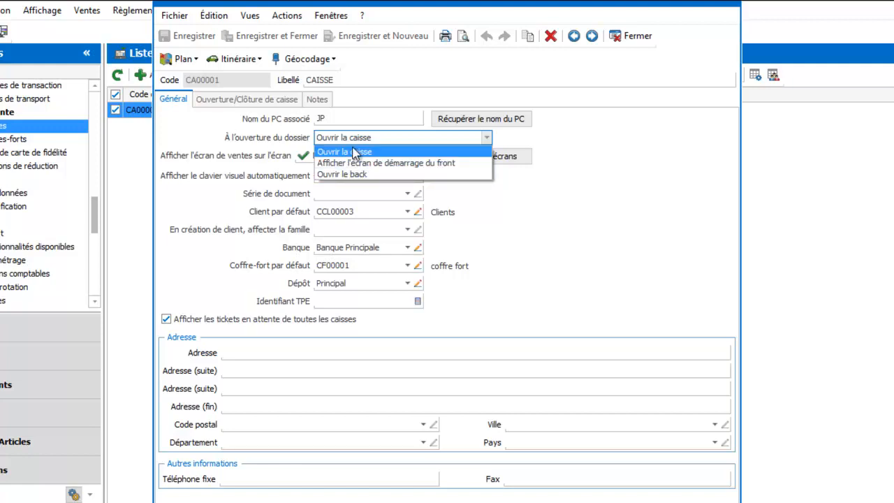
click(355, 153)
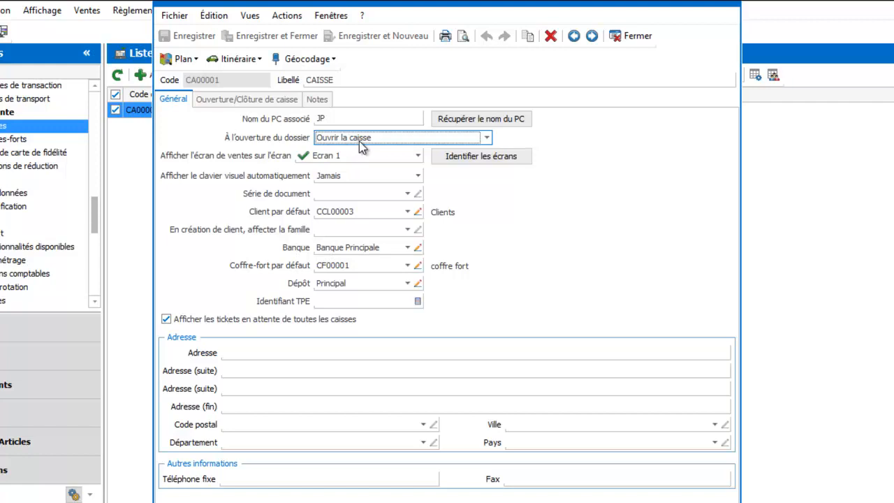
click(359, 140)
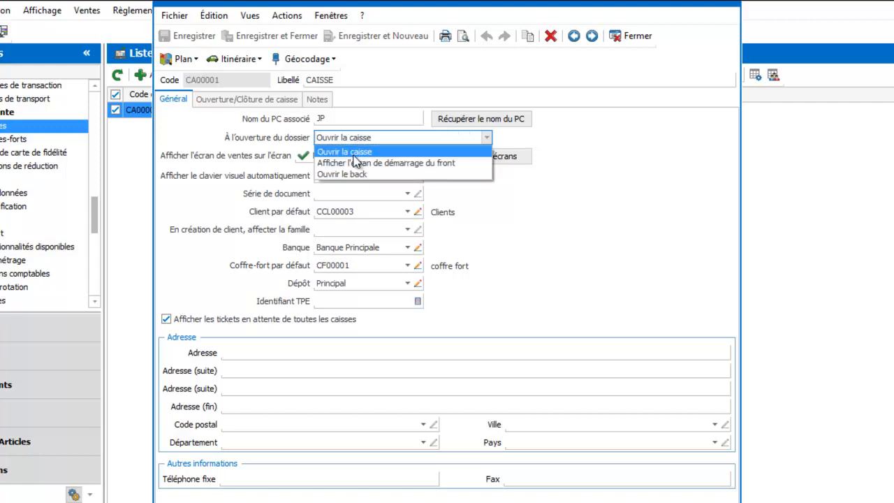
click(359, 153)
Step: Show the sales screen on Ecran 1 and set the automatic display of the visual keyboard to Jamais
click(358, 153)
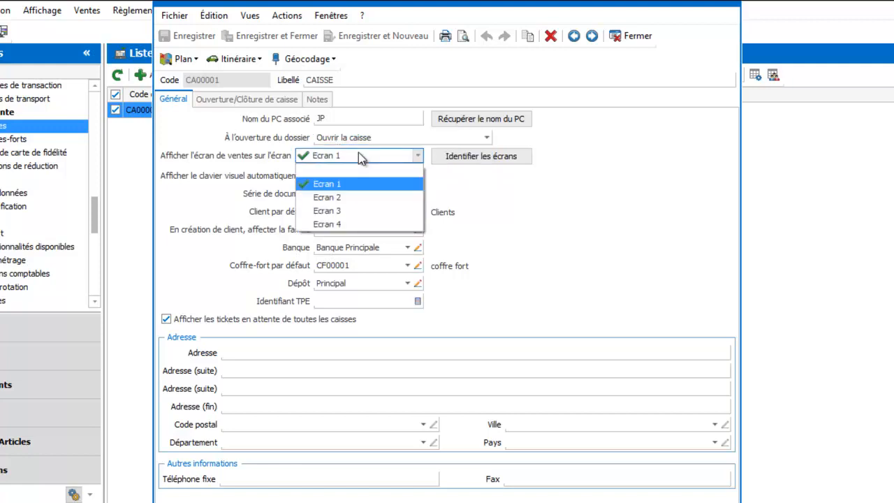
click(341, 186)
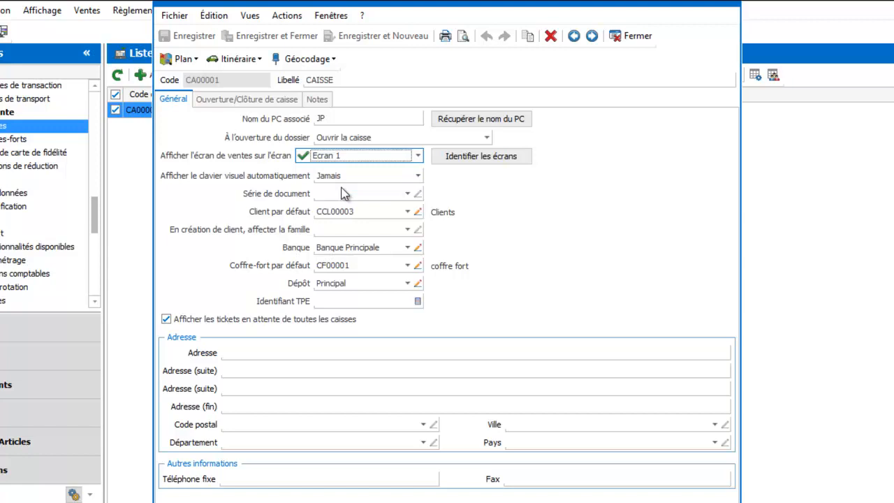
click(344, 178)
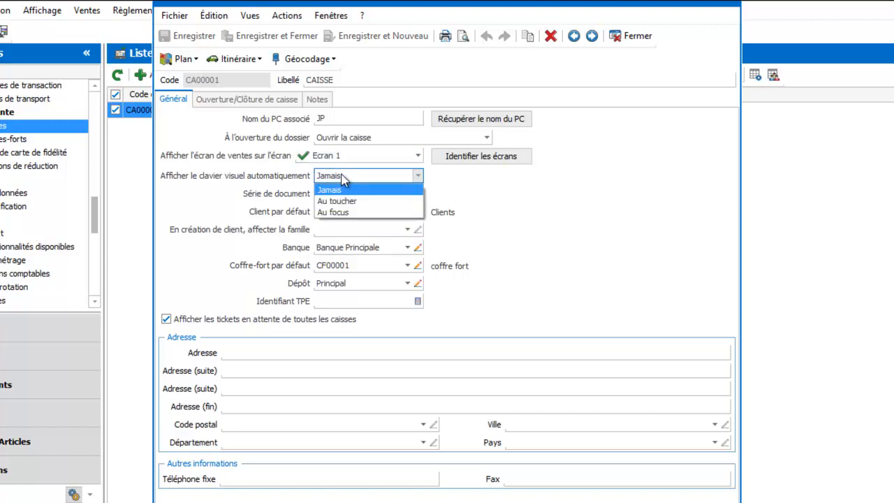
click(341, 191)
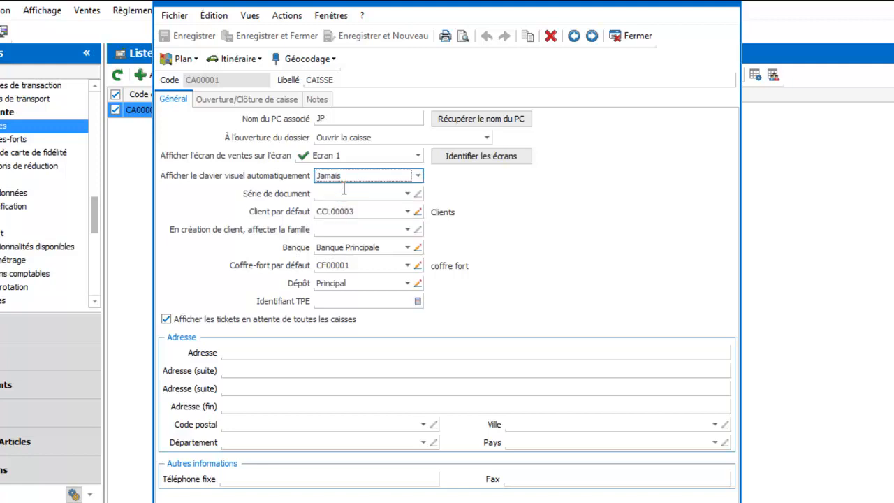
Step: Set the register's default client to the generic Clients record and check its bank, default safe, depot and TPE identifier fields
click(408, 212)
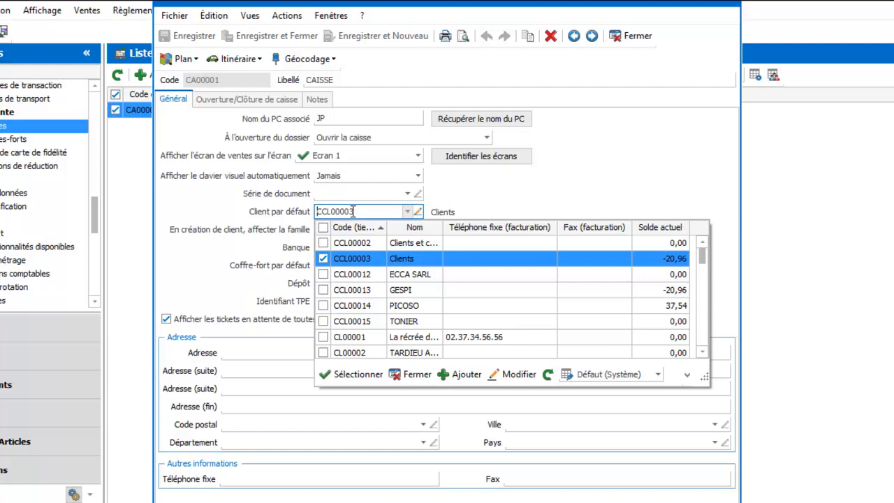
click(353, 260)
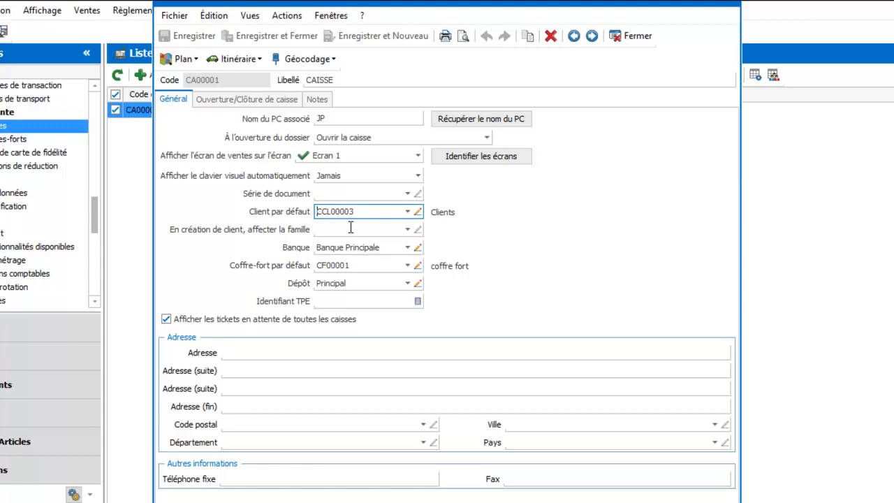
click(350, 247)
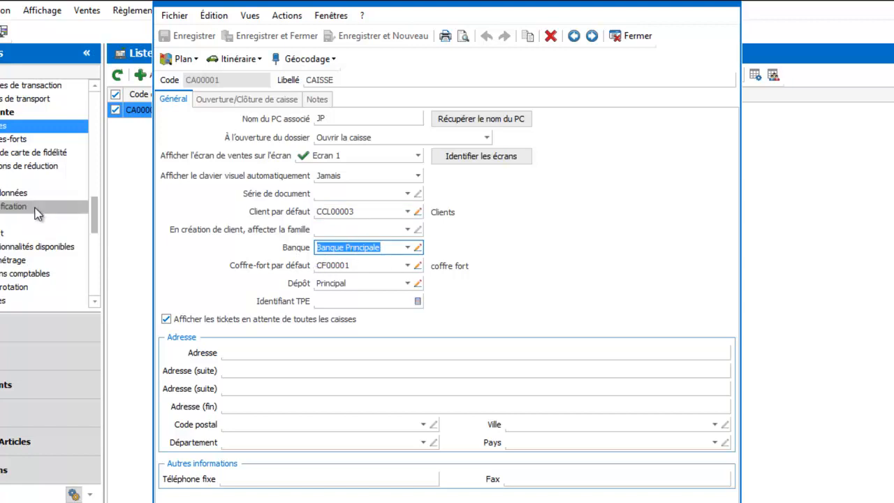
click(408, 266)
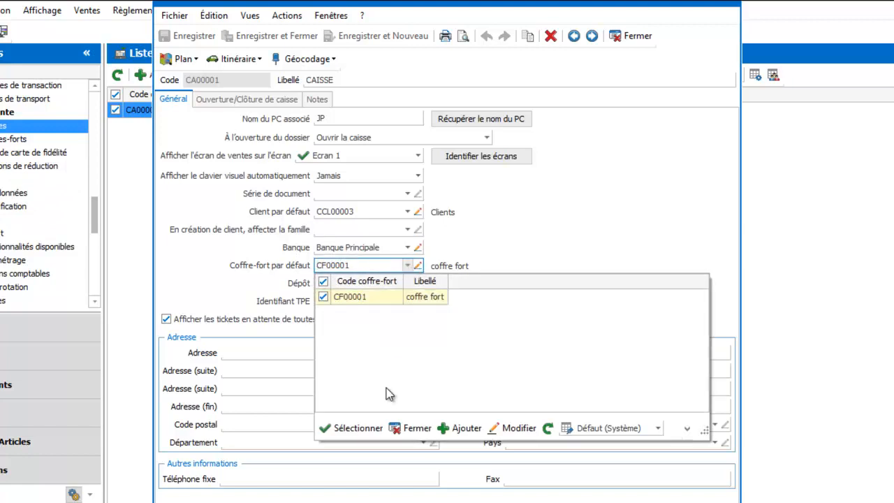
click(414, 429)
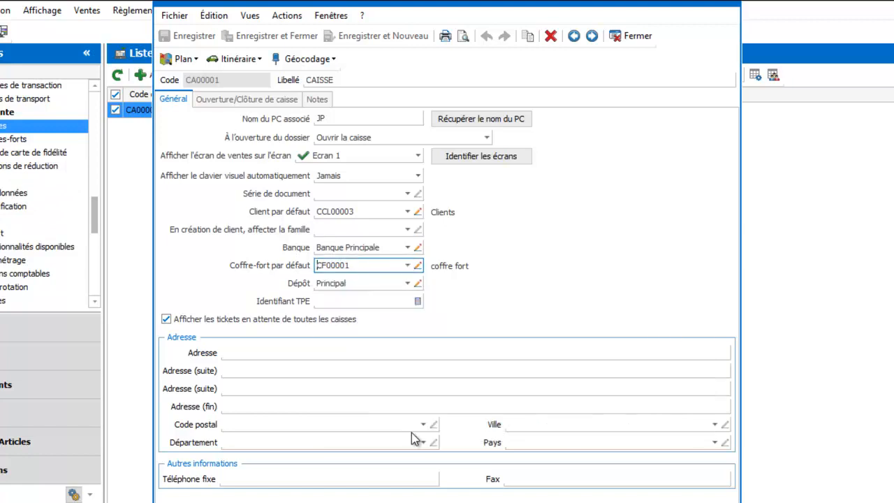
click(353, 283)
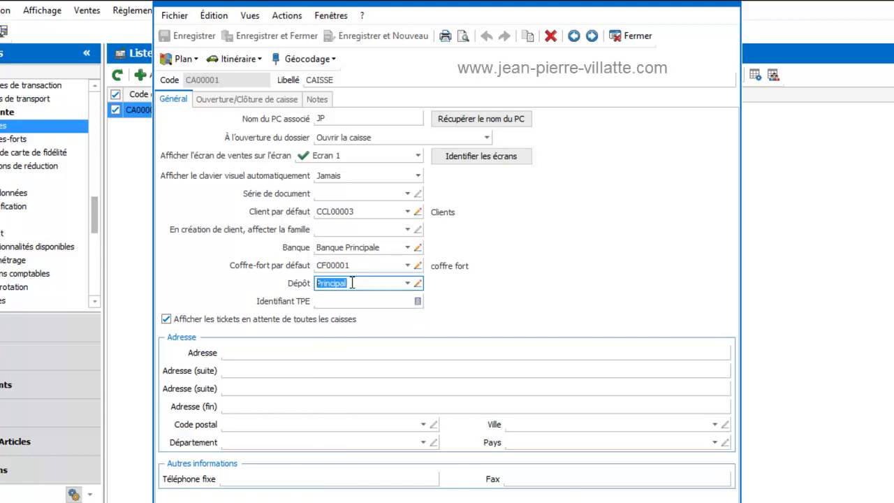
click(353, 300)
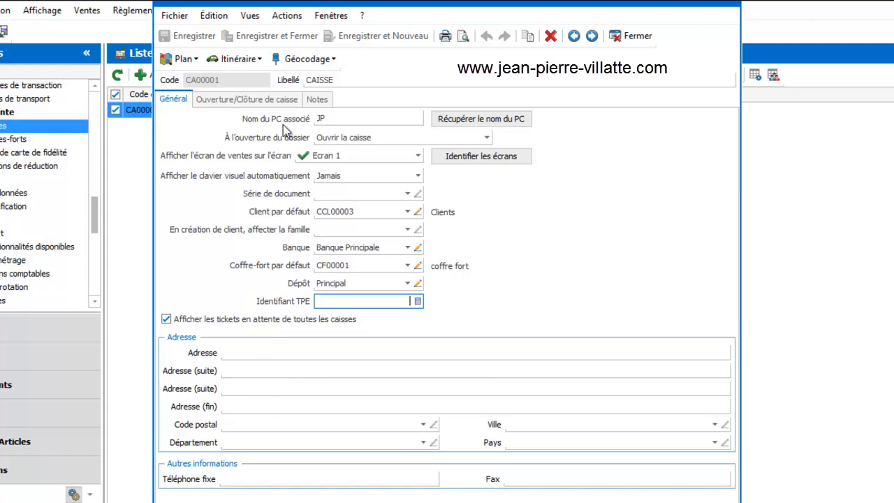
Step: Examine the opening and closing history of the cash register, and close its record
click(263, 102)
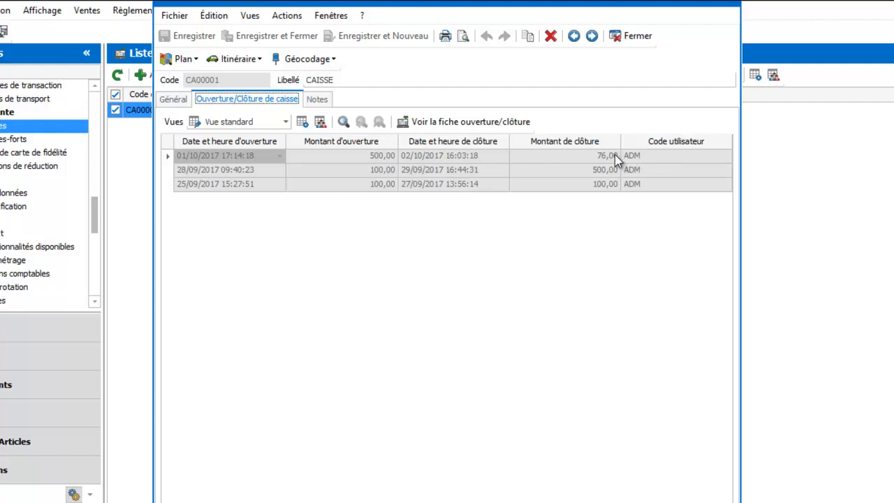
click(173, 102)
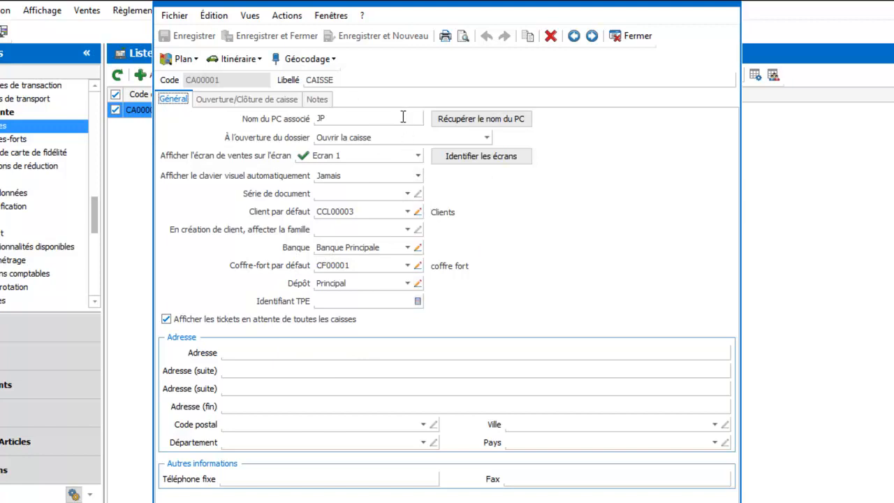
click(632, 36)
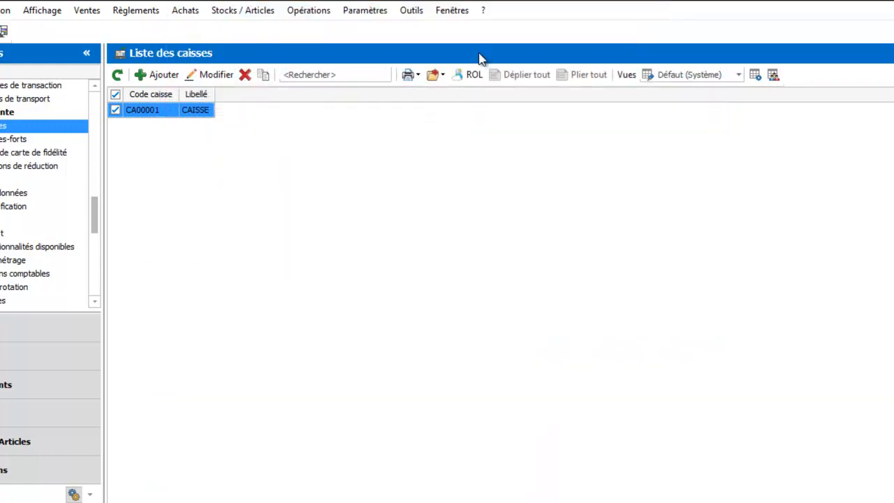
Step: Try to save a new safe without a label in the Coffres-forts list, and discard it
click(3, 138)
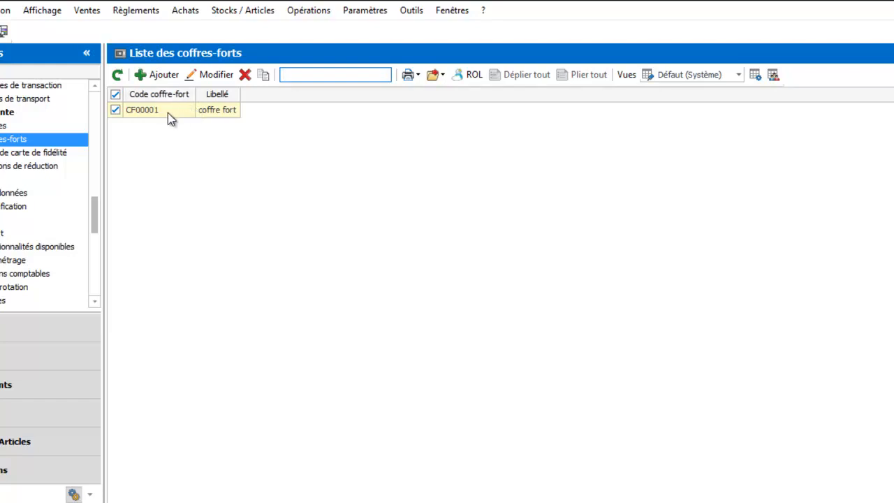
click(167, 113)
click(160, 75)
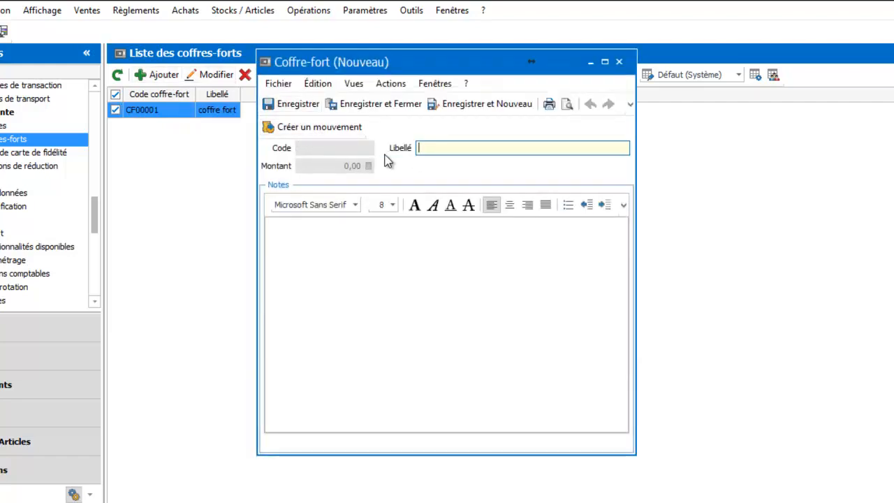
click(391, 103)
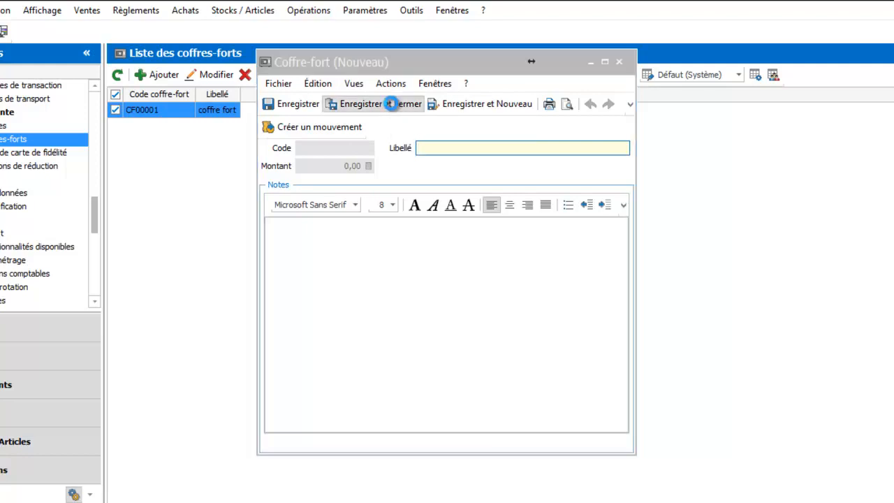
click(624, 376)
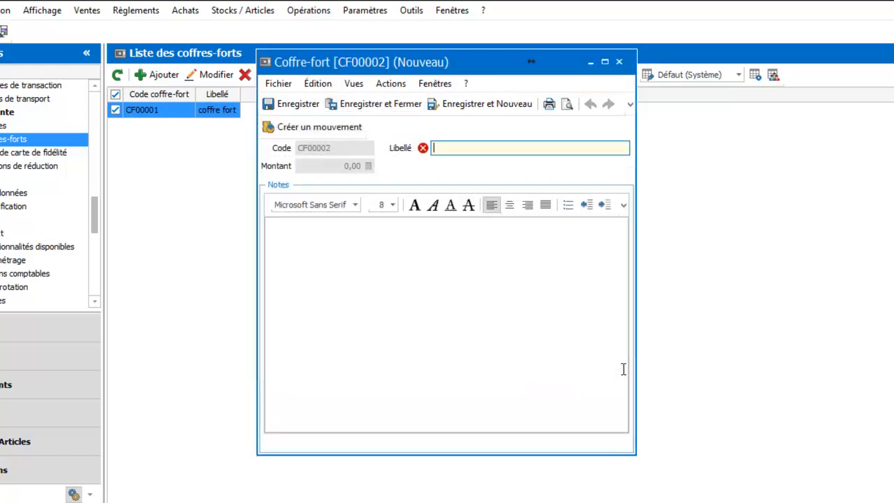
click(619, 61)
click(505, 285)
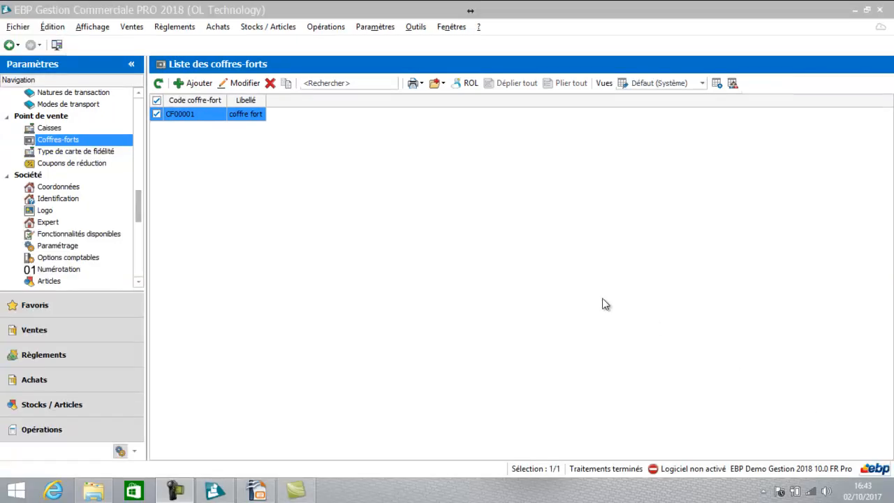
Step: Switch to the point-of-sale screen and open the cash register with a cash float of 200
click(57, 46)
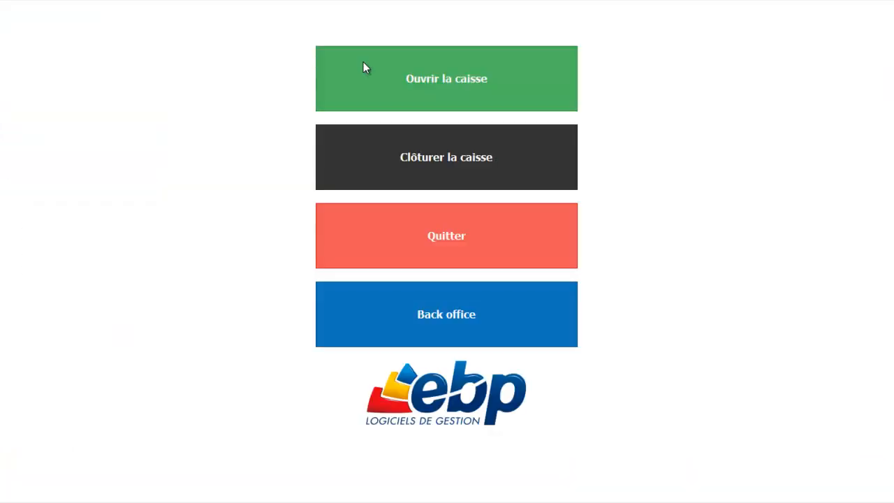
click(441, 79)
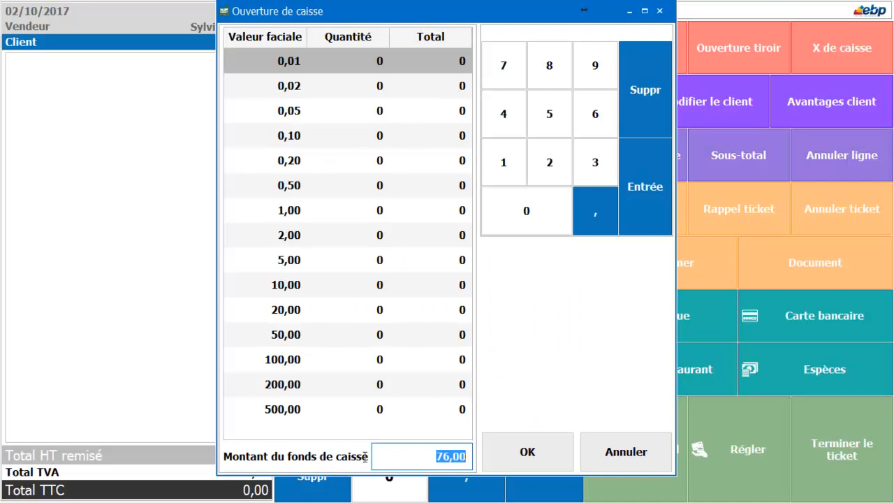
click(417, 456)
double_click(417, 456)
key(BackSpace)
text(200)
click(505, 460)
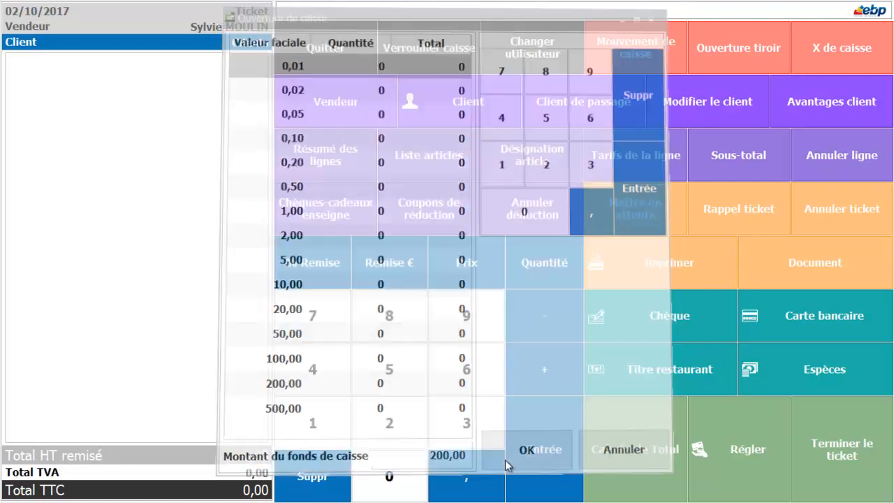